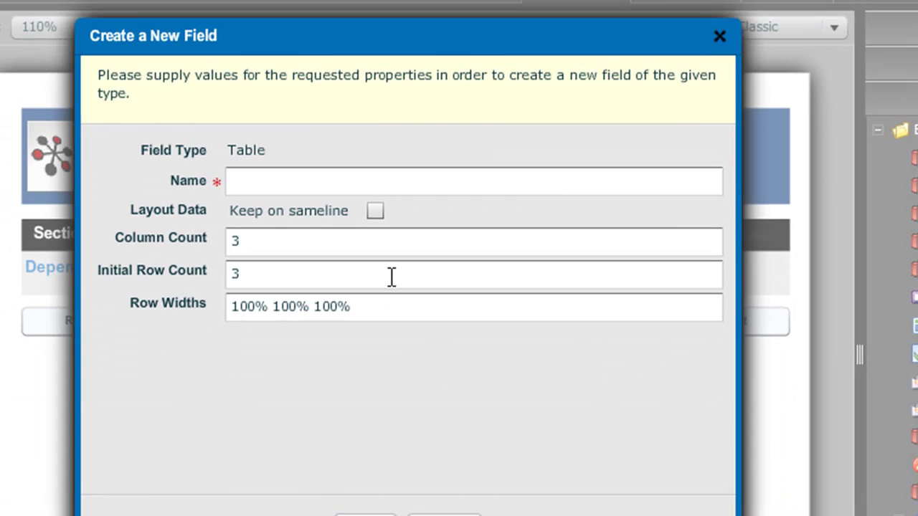
Step: Create the table field as tableDependents, keeping 3 columns, 3 initial rows and row widths of 100% 100% 100%
left_click(273, 188)
type("tabl")
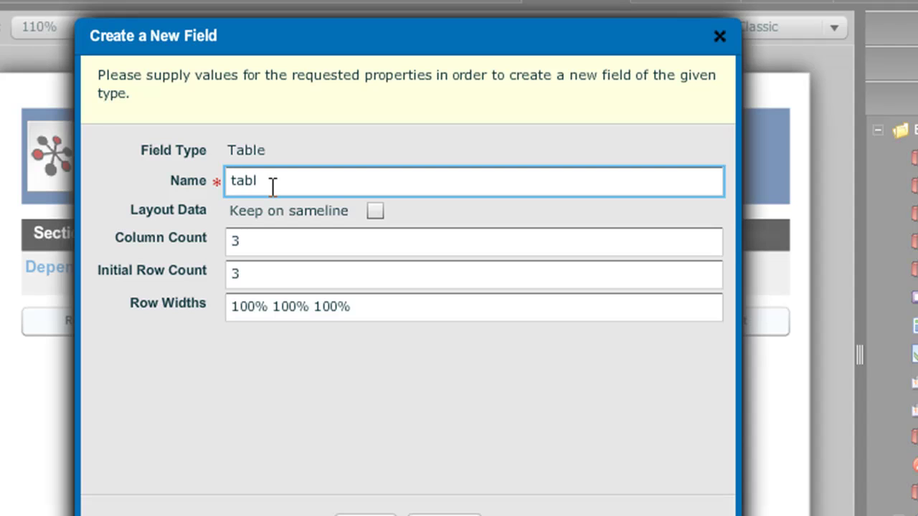
type("eDependents")
left_click(245, 240)
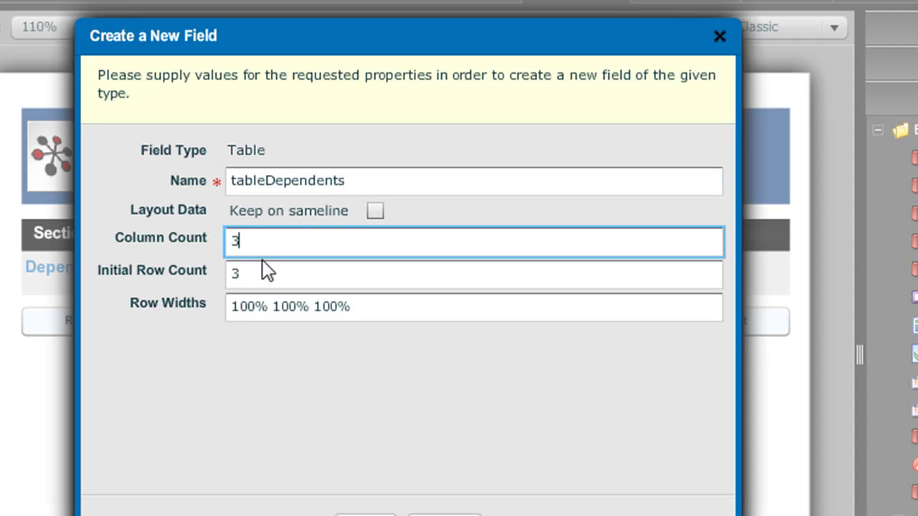
left_click(253, 279)
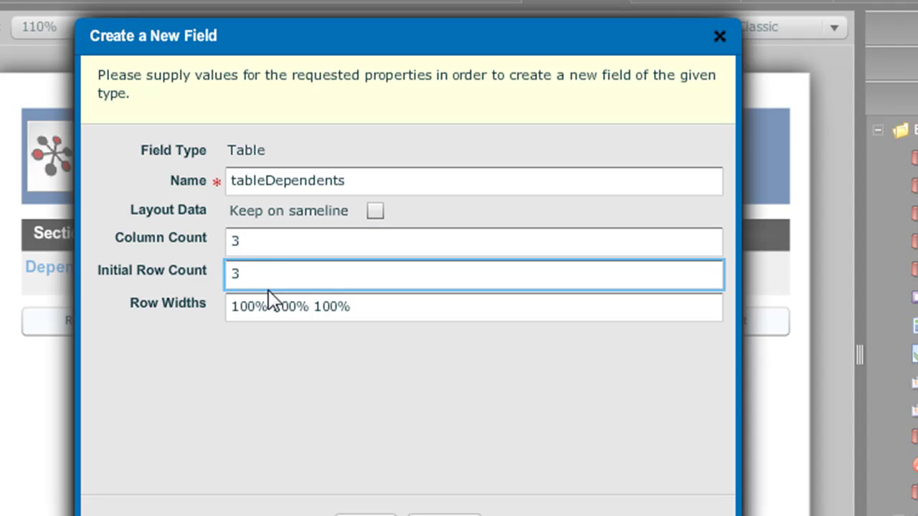
left_click_drag(369, 309, 203, 324)
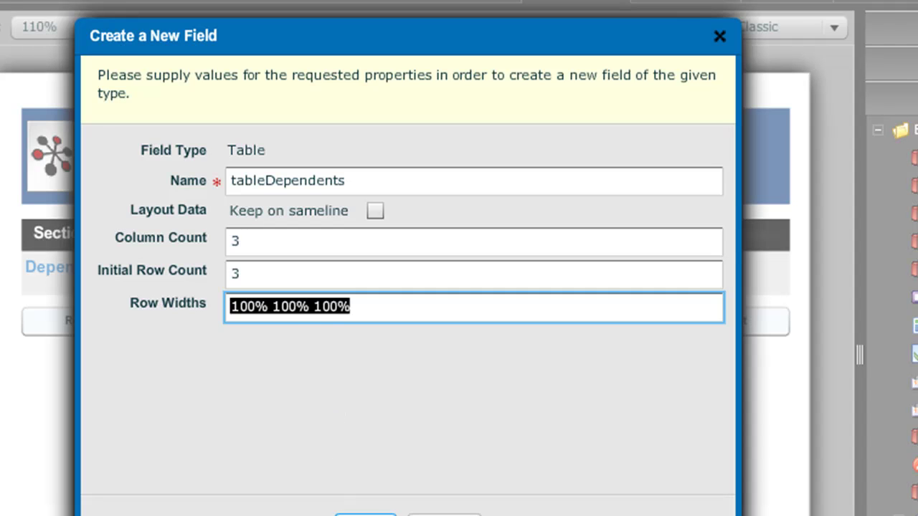
left_click(365, 515)
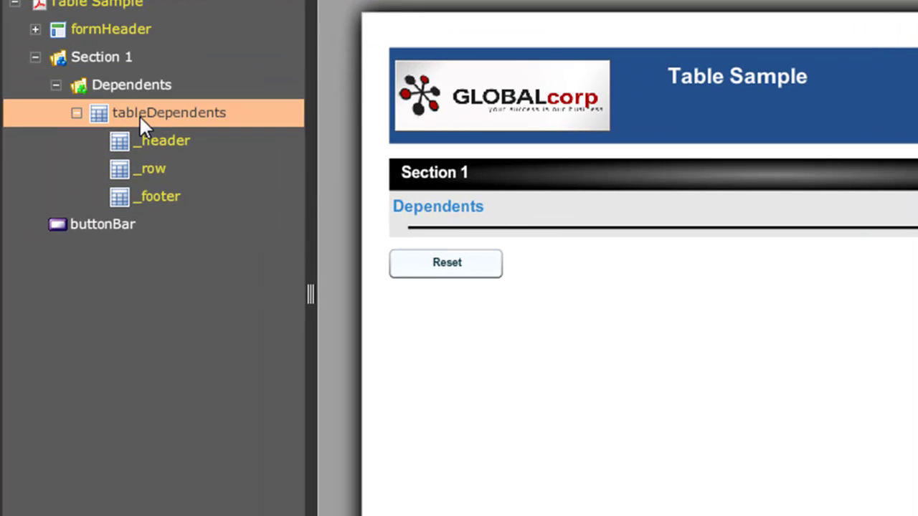
left_click(139, 115)
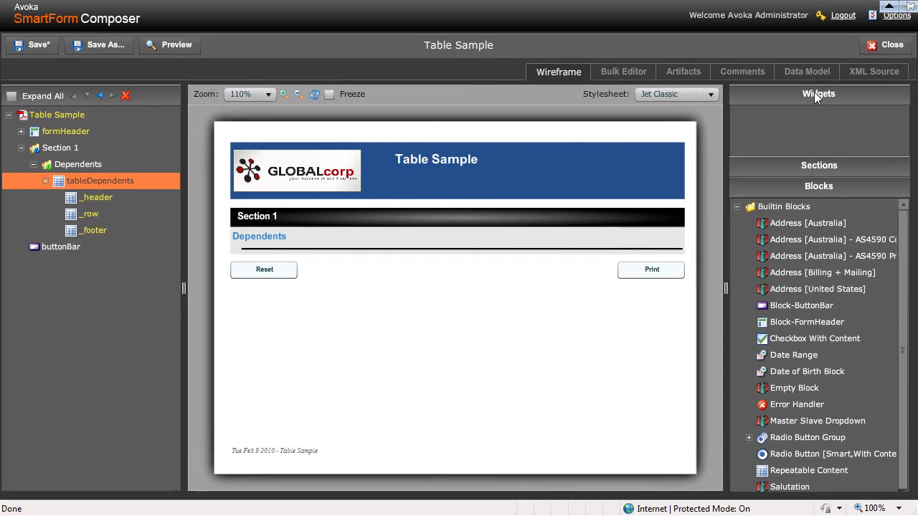
Step: Add a Plain Text widget labelled Name to the table's _header row
left_click(816, 99)
left_click(810, 310)
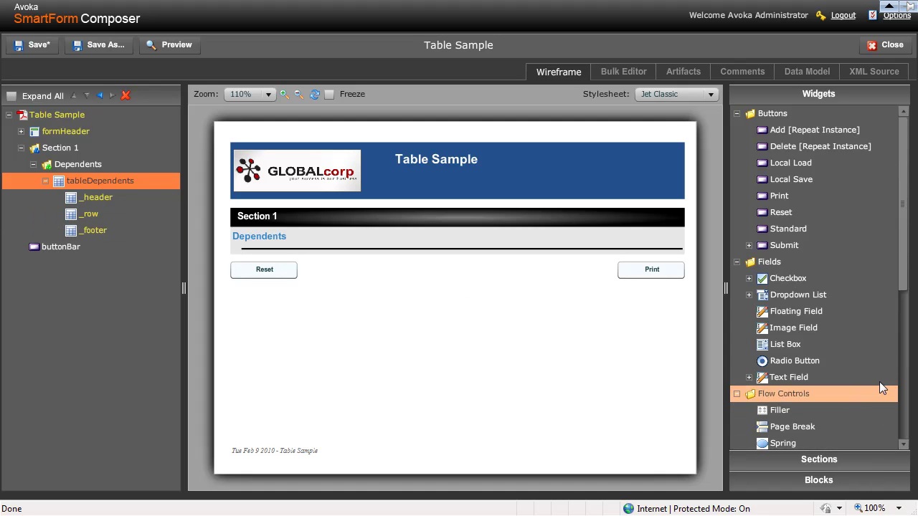
left_click_drag(902, 288, 900, 371)
left_click_drag(787, 361, 89, 195)
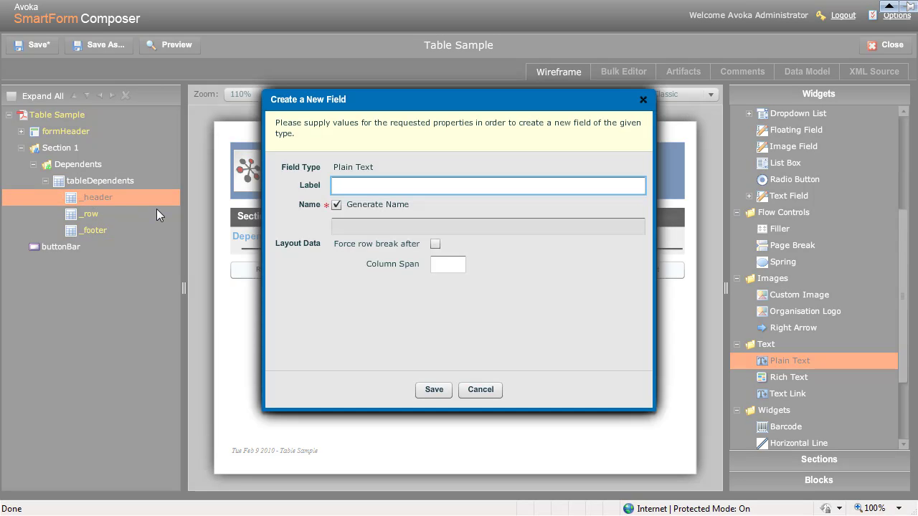
type("Name")
left_click(425, 390)
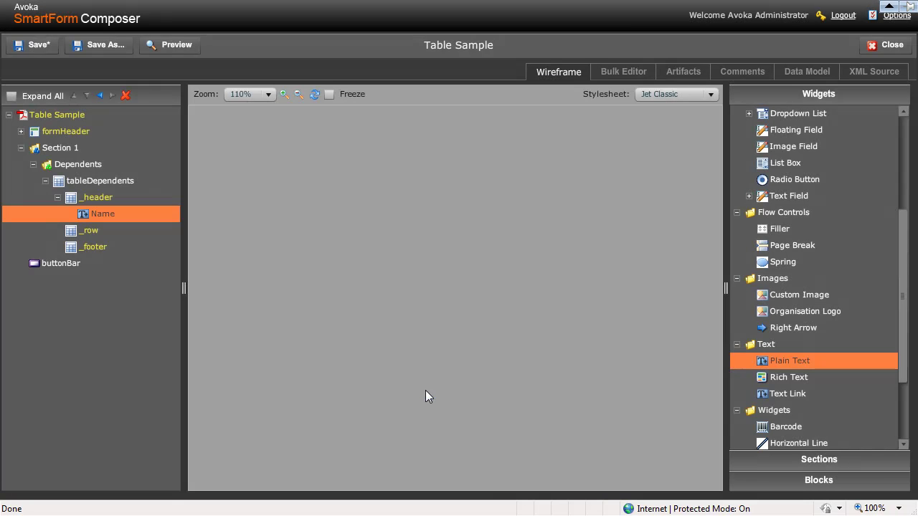
Step: Add two more Plain Text widgets labelled Age and Child to the table's _header row
left_click_drag(744, 370, 92, 196)
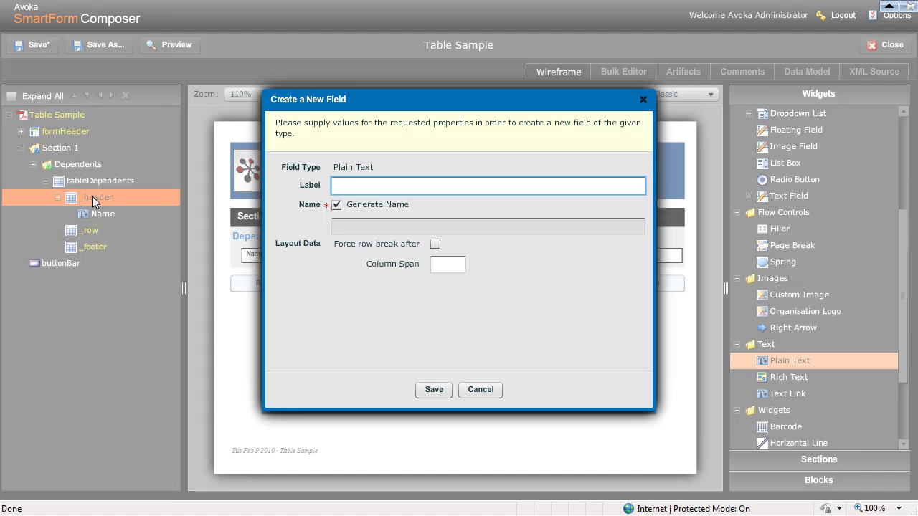
type("Age")
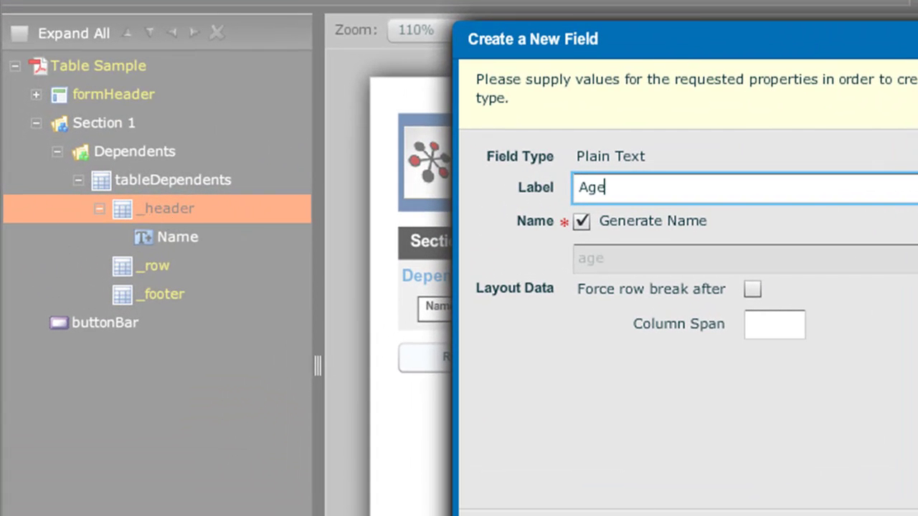
key("Return")
left_click_drag(344, 359, 170, 207)
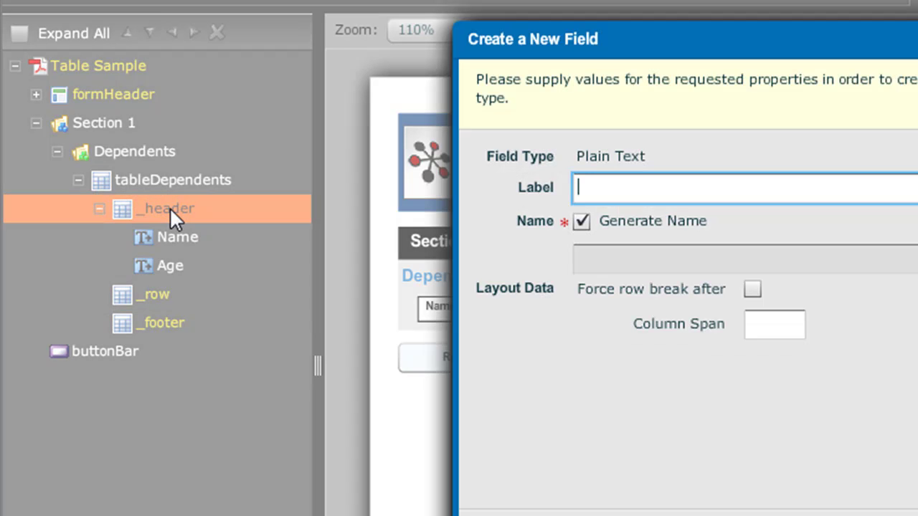
type("Child")
key("Return")
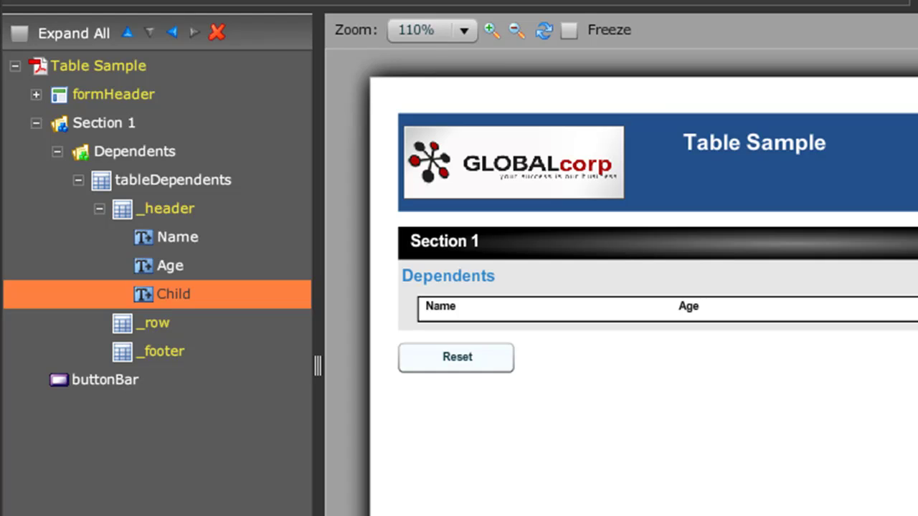
Step: Add a Text Field labelled Name and an Integer Field labelled Age to the table's _row
left_click_drag(915, 347, 189, 321)
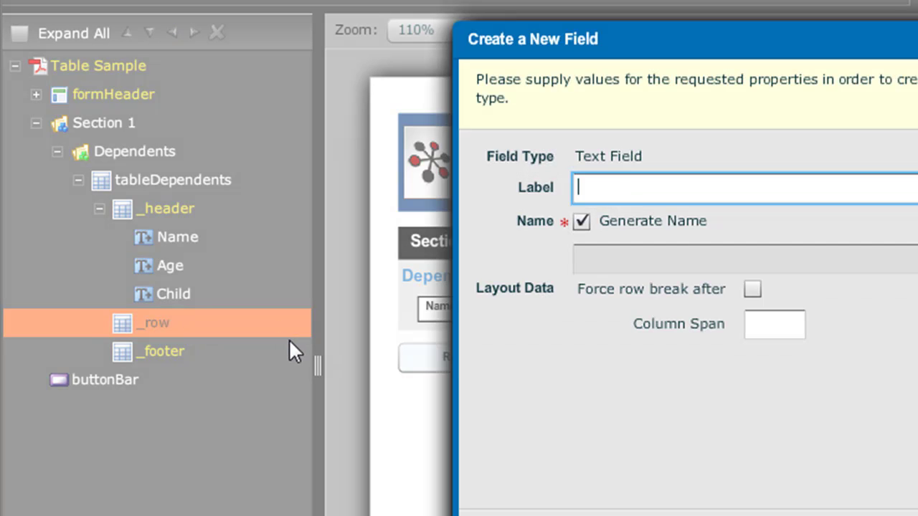
type("Name")
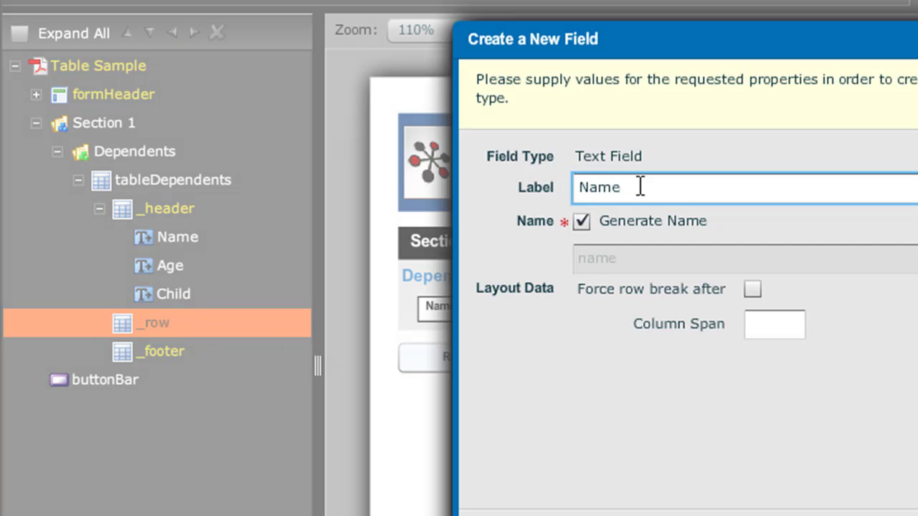
left_click_drag(639, 186, 522, 187)
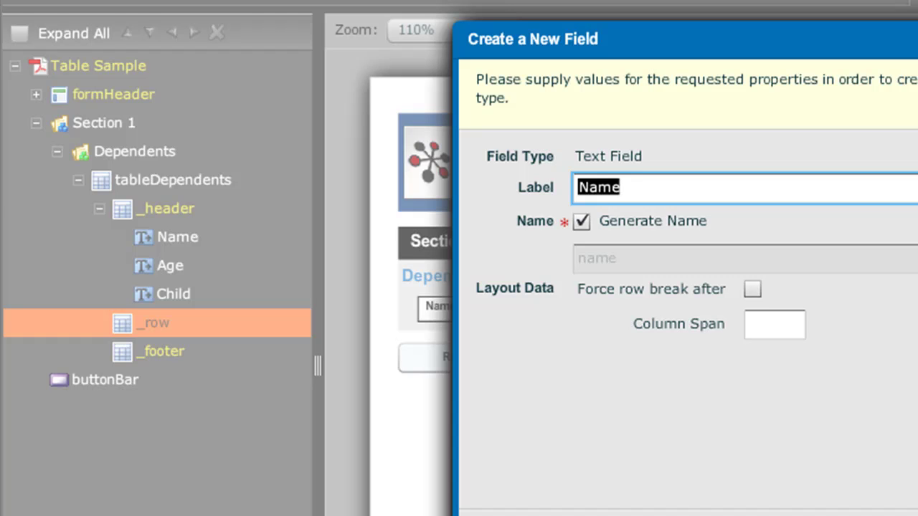
key("Return")
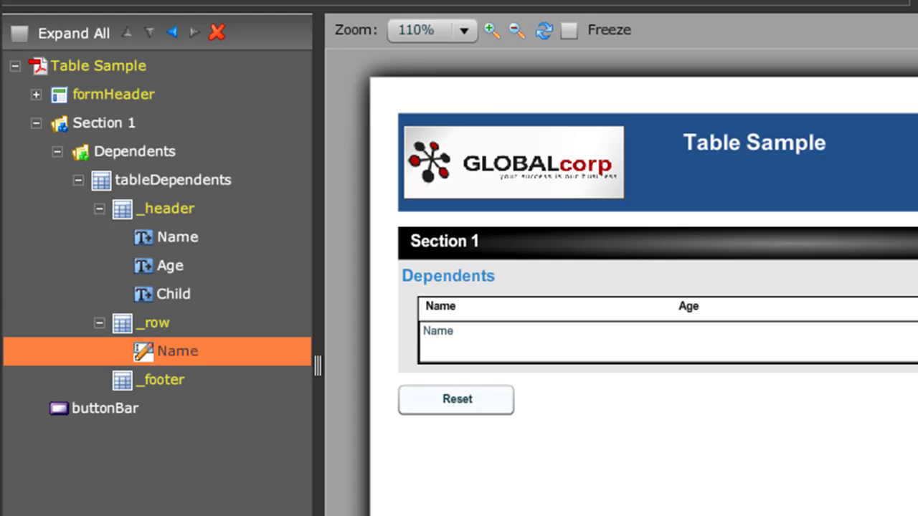
left_click_drag(539, 421, 191, 351)
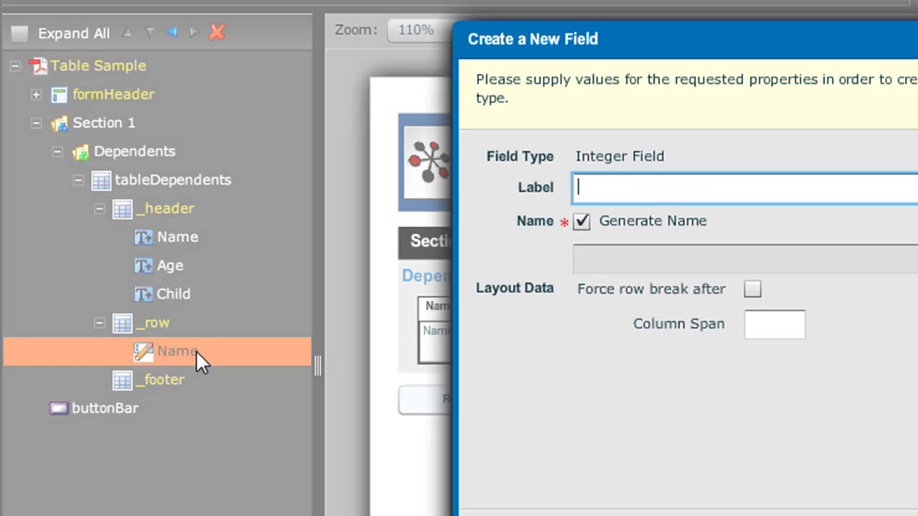
type("Age")
key("Return")
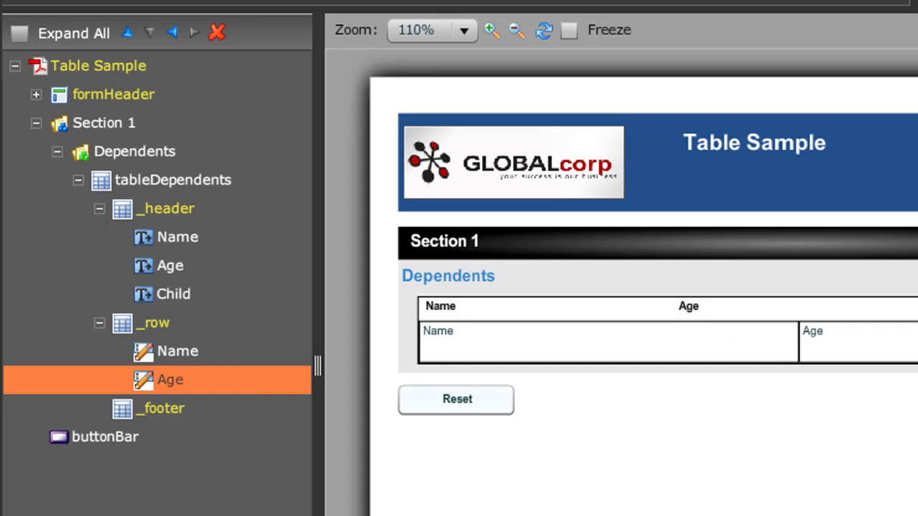
Step: Add a Dropdown List labelled Relationship after the Age field in the table's _row
left_click_drag(414, 277, 210, 379)
type("Re")
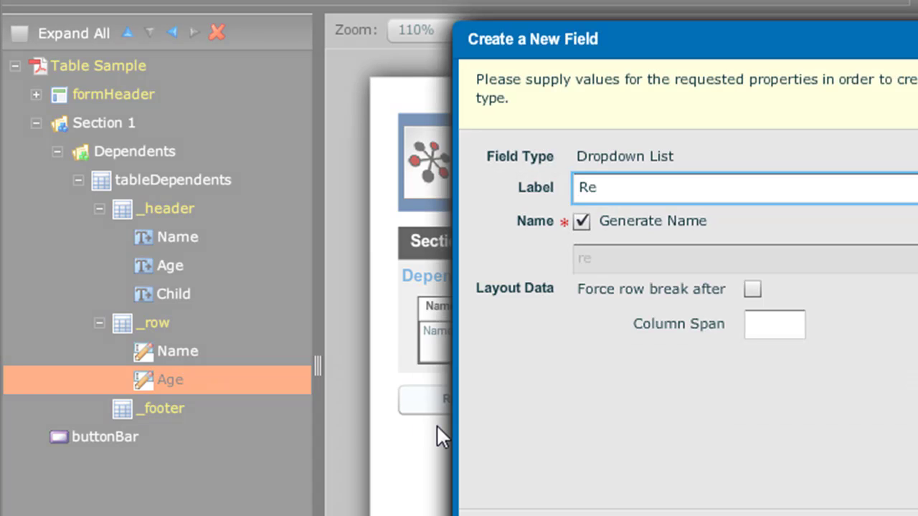
type("lationship")
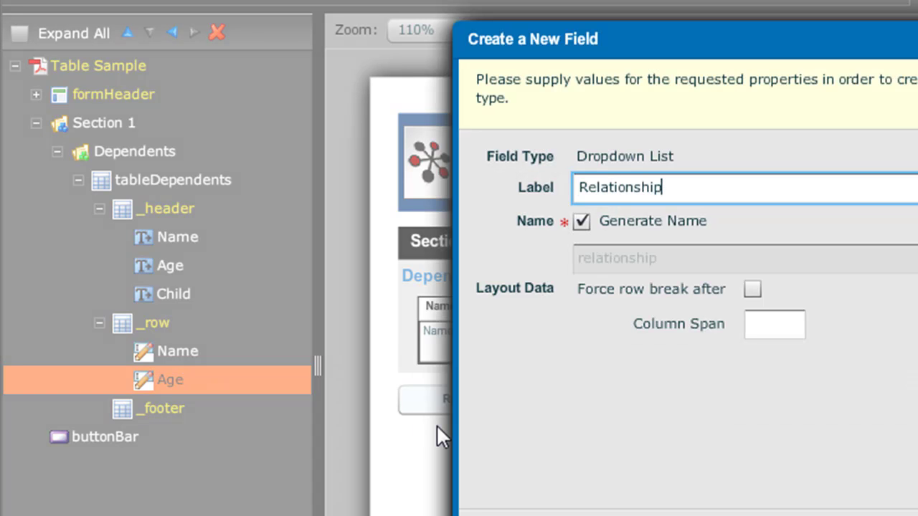
left_click(917, 515)
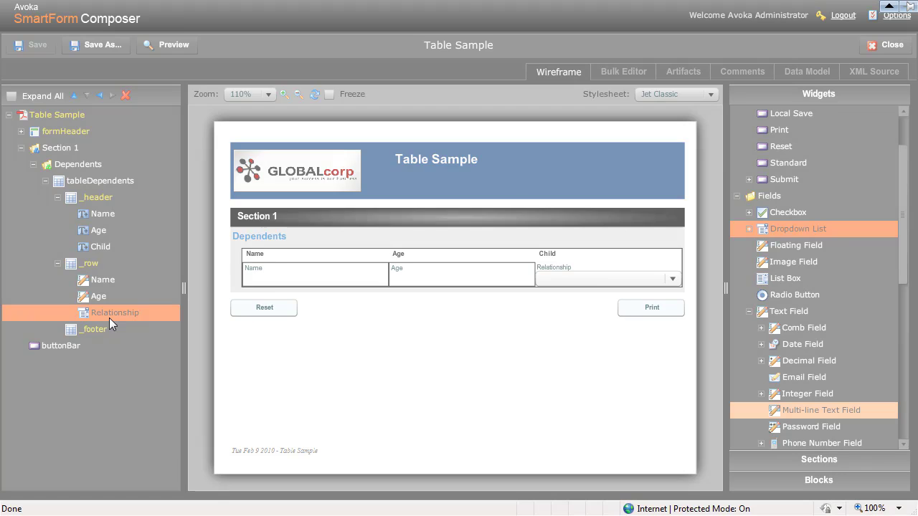
Step: Add the values Child, Parent and Other Relative to the Relationship dropdown's data properties
double_click(109, 318)
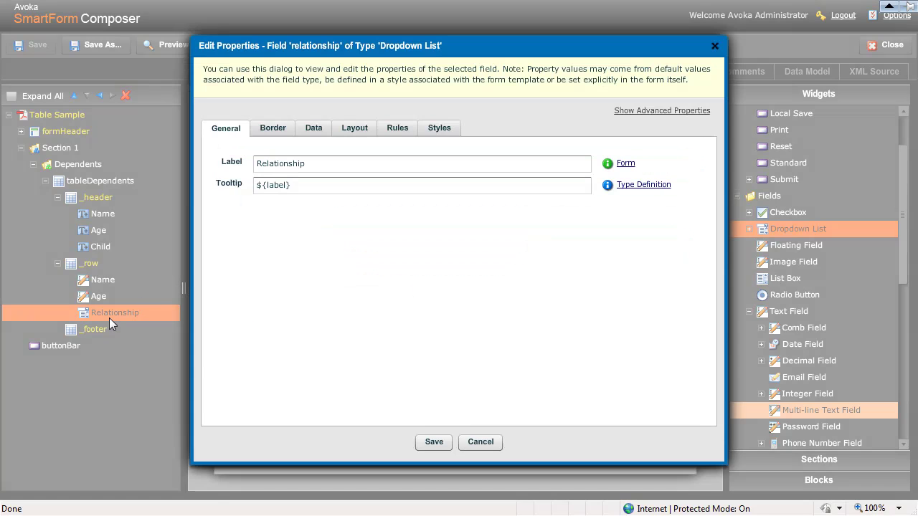
left_click(312, 125)
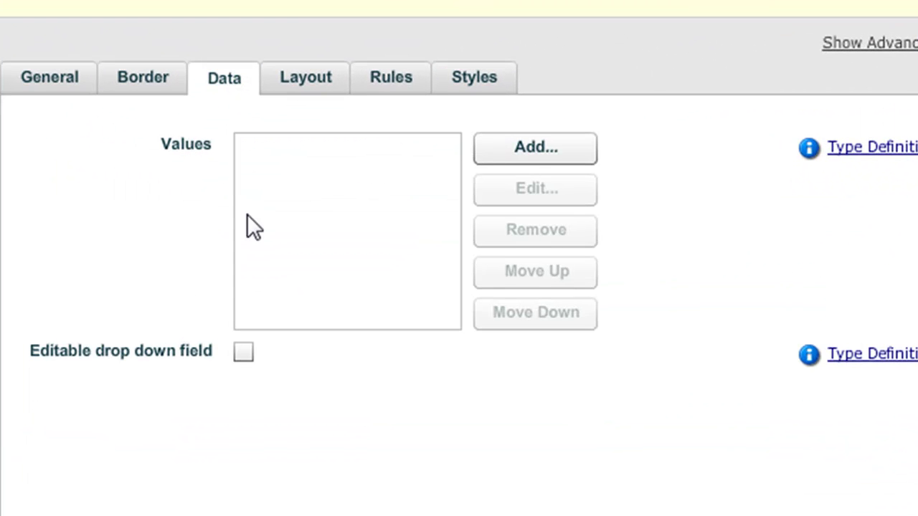
left_click(517, 150)
type("Child")
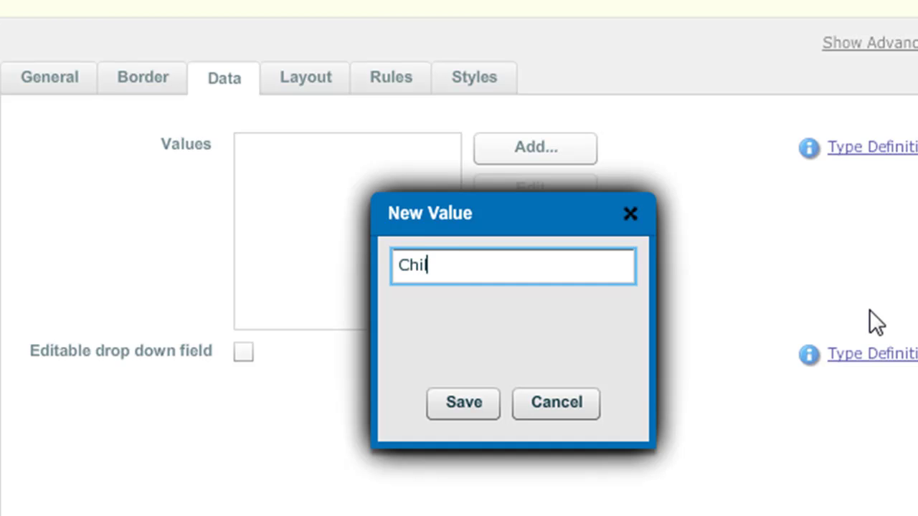
left_click(475, 408)
left_click(523, 148)
type("Parent")
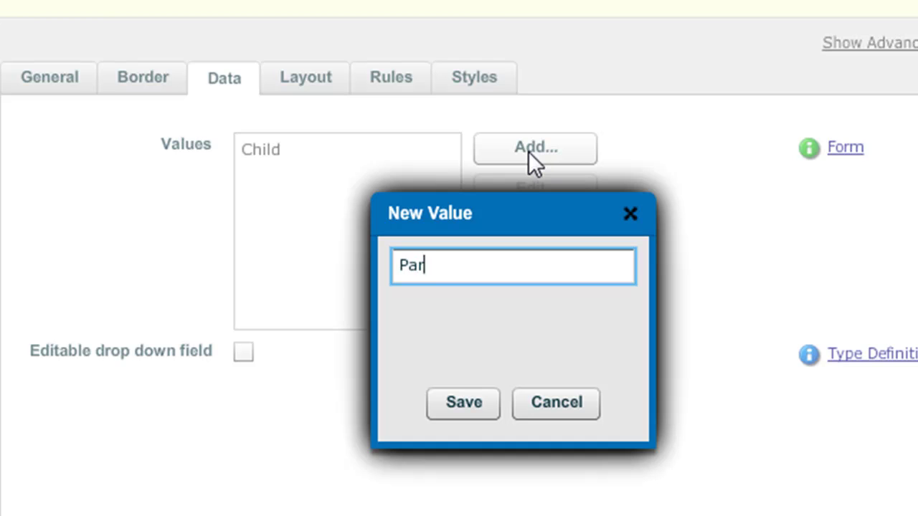
left_click(454, 415)
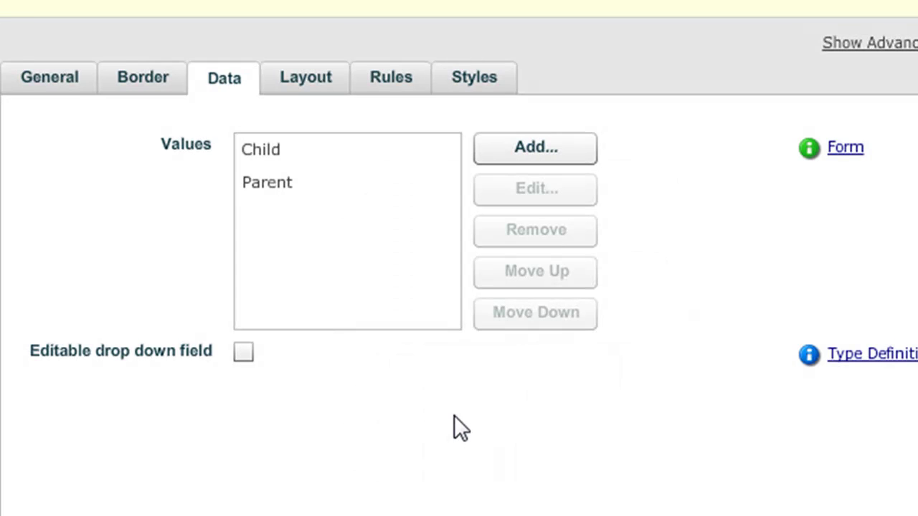
left_click(547, 153)
type("Other Relative")
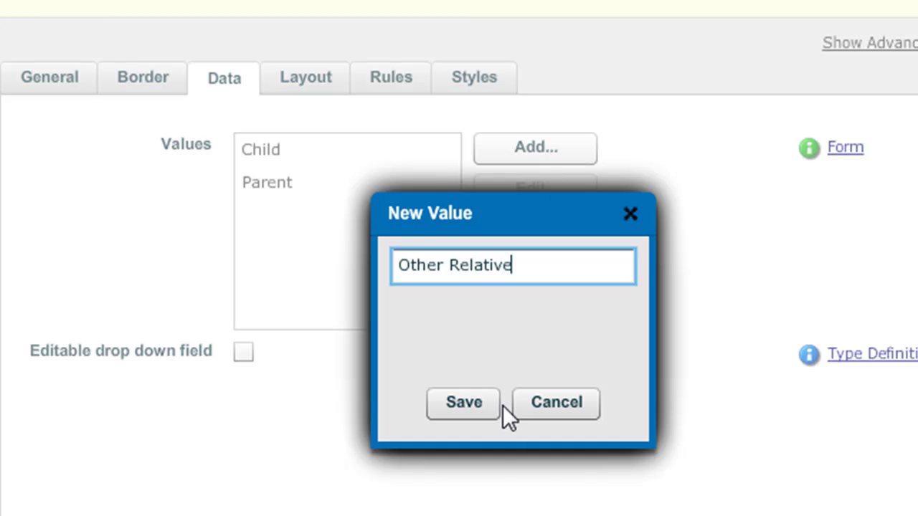
left_click(460, 406)
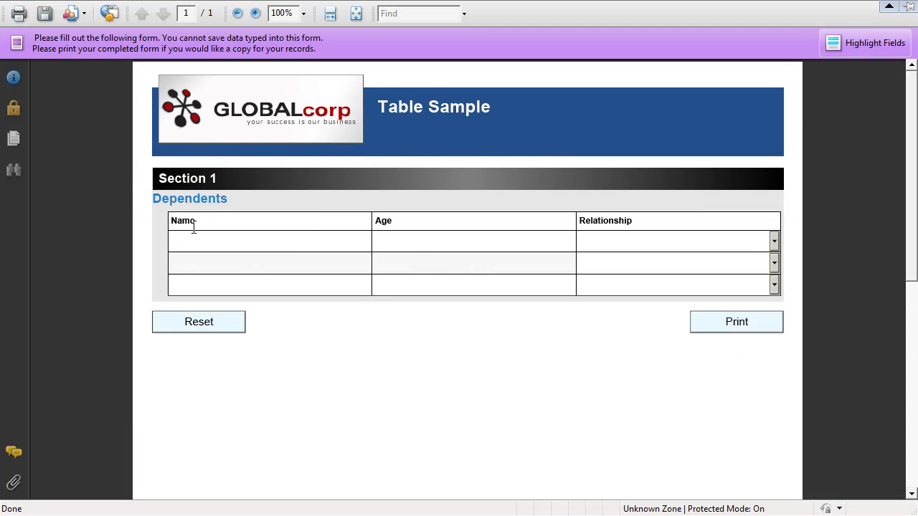
Step: Fill the first Dependents row of the rendered form with the dependent's name, age 12 and relationship Child
left_click_drag(170, 219, 659, 217)
left_click(654, 225)
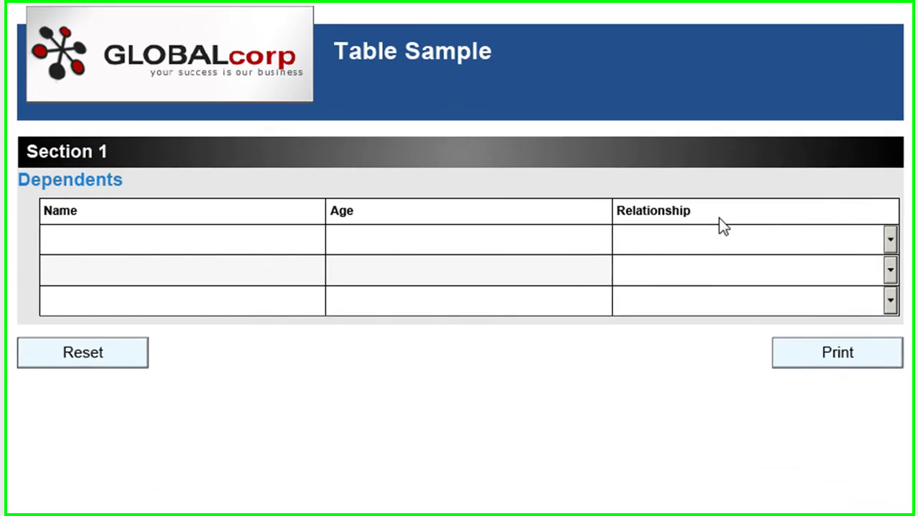
left_click(150, 239)
type("Micheal")
key("BackSpace")
key("BackSpace")
key("BackSpace")
type("ael")
key("Tab")
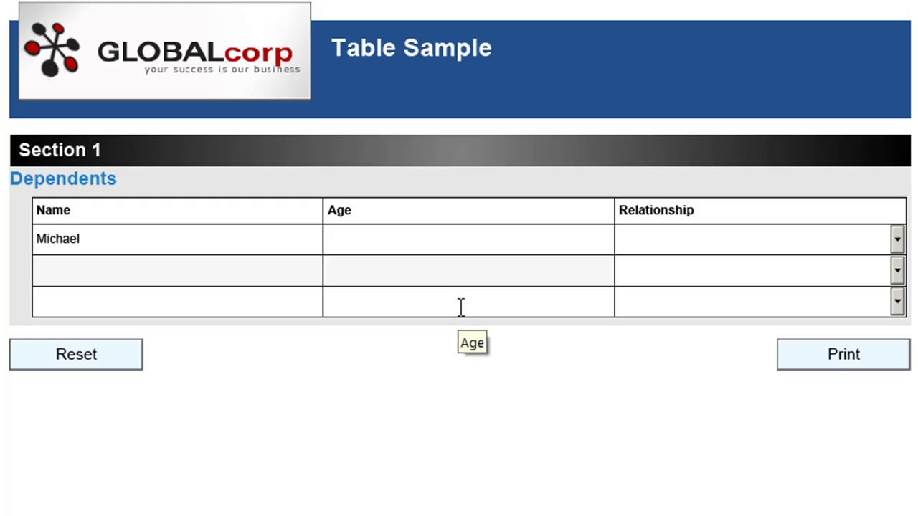
type("12")
key("Tab")
left_click(898, 240)
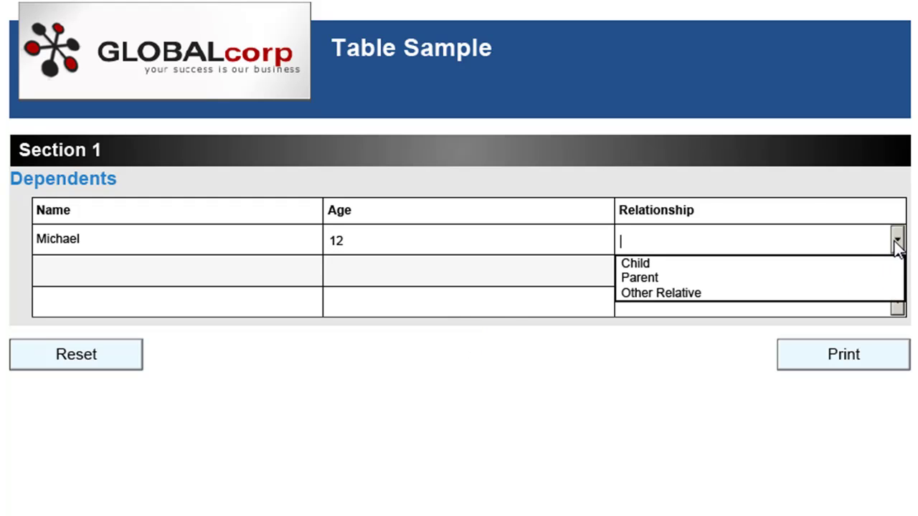
left_click(693, 264)
Step: Fill the second Dependents row with another dependent's name, age 14 and relationship Child
left_click(243, 272)
type("Michaele")
key("BackSpace")
type("a")
key("Tab")
type("14")
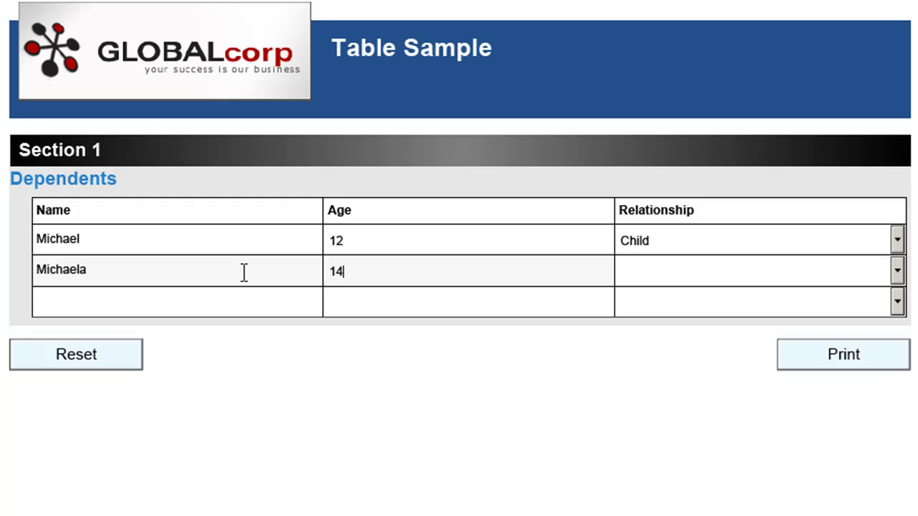
left_click(897, 271)
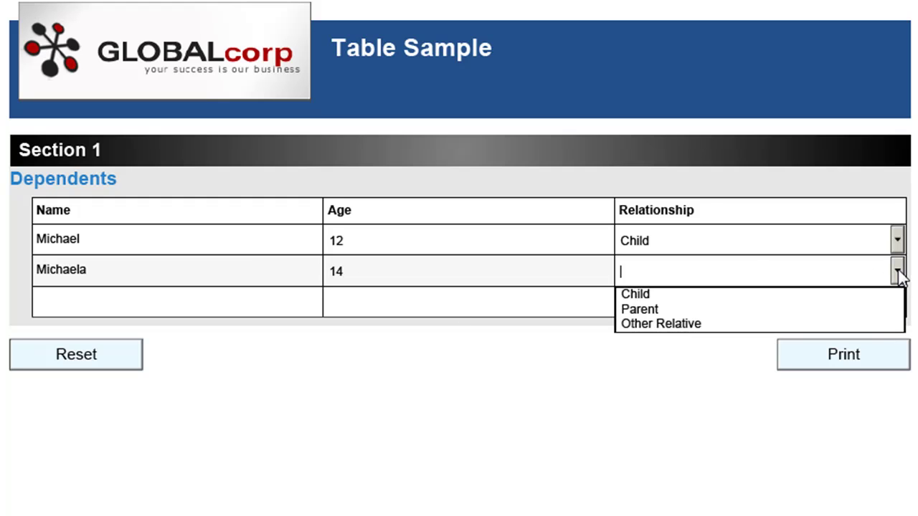
left_click(750, 298)
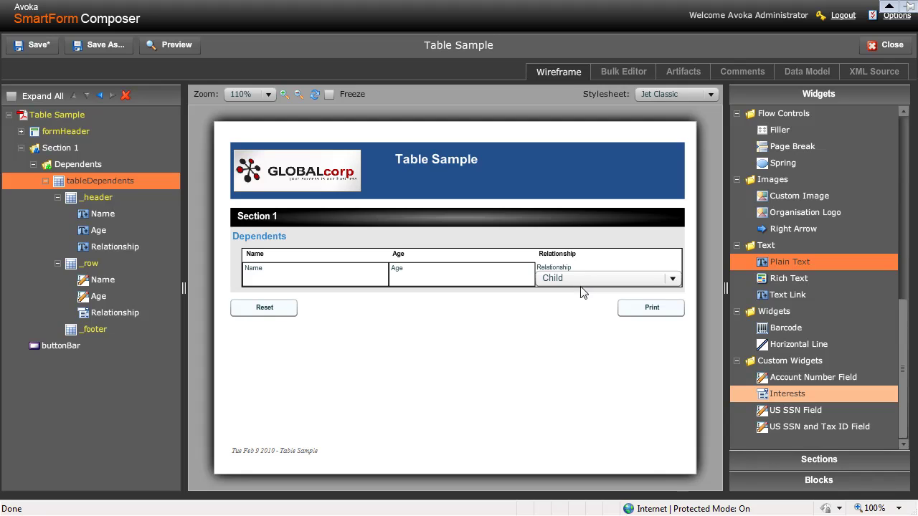
Step: Set the Column Count of tableDependents to 4 in its data properties
left_click(93, 187)
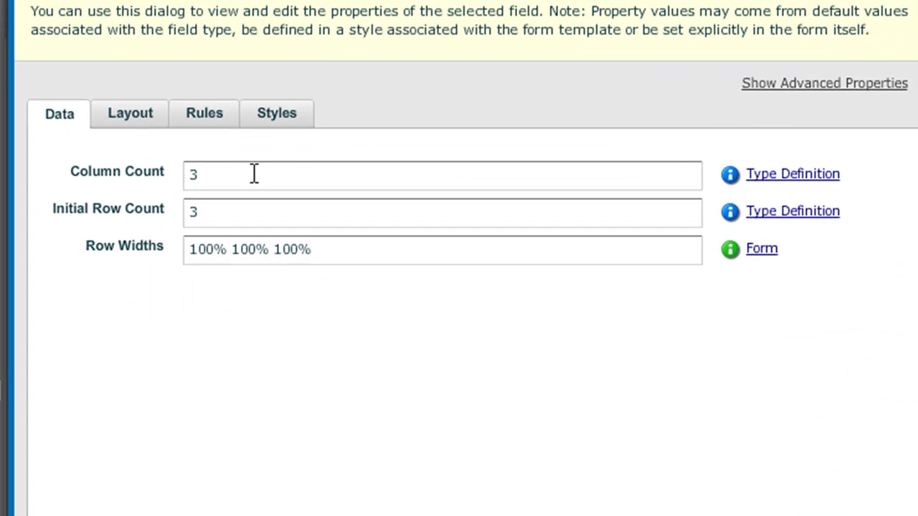
left_click(253, 173)
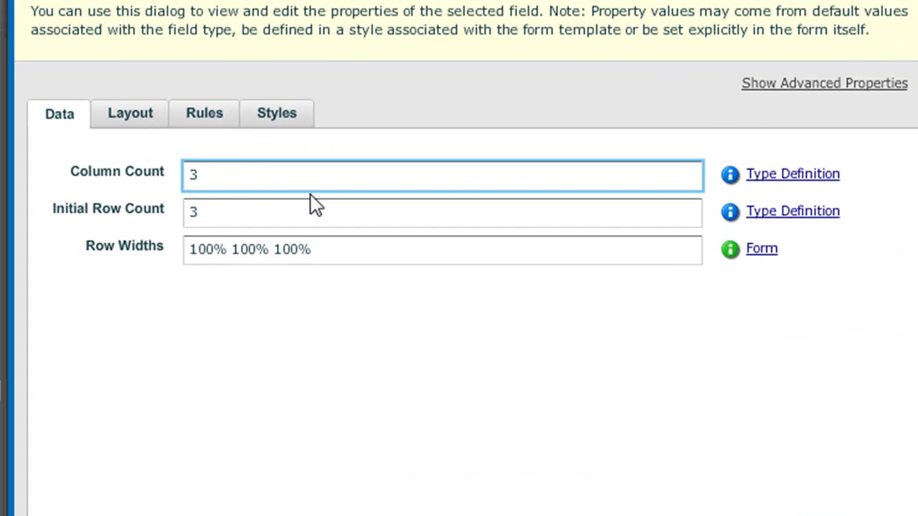
key("BackSpace")
type("4")
Step: Set the Row Widths of tableDependents to 100% 10% 20% 20%
left_click(252, 249)
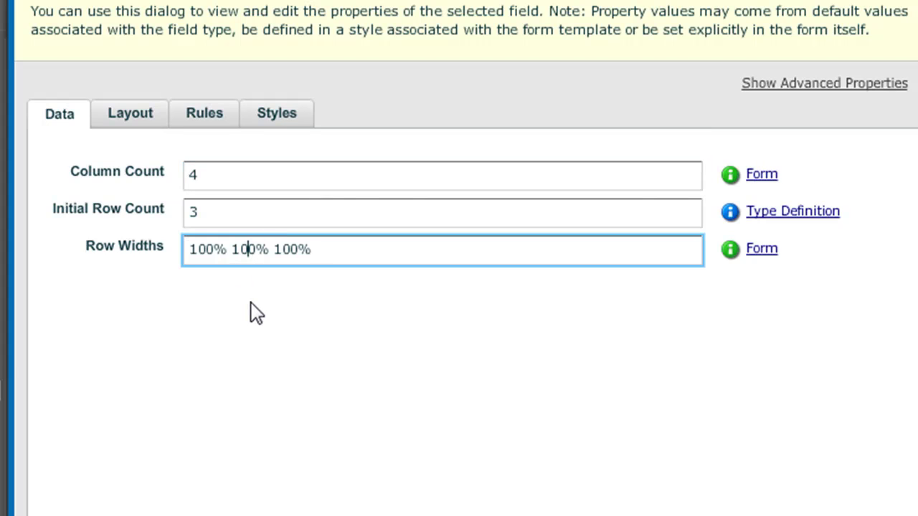
key("BackSpace")
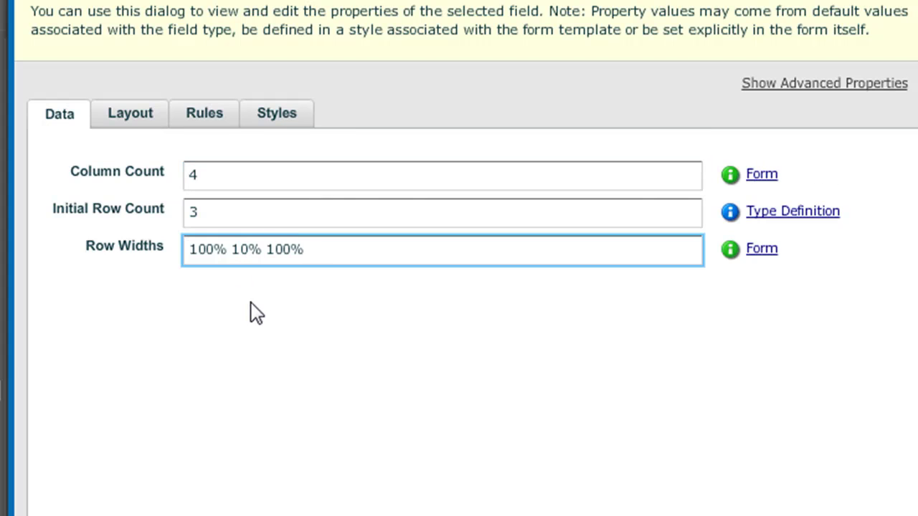
key("Right")
key("Right")
key("Right")
key("Right")
key("BackSpace")
key("BackSpace")
type("20% 20%")
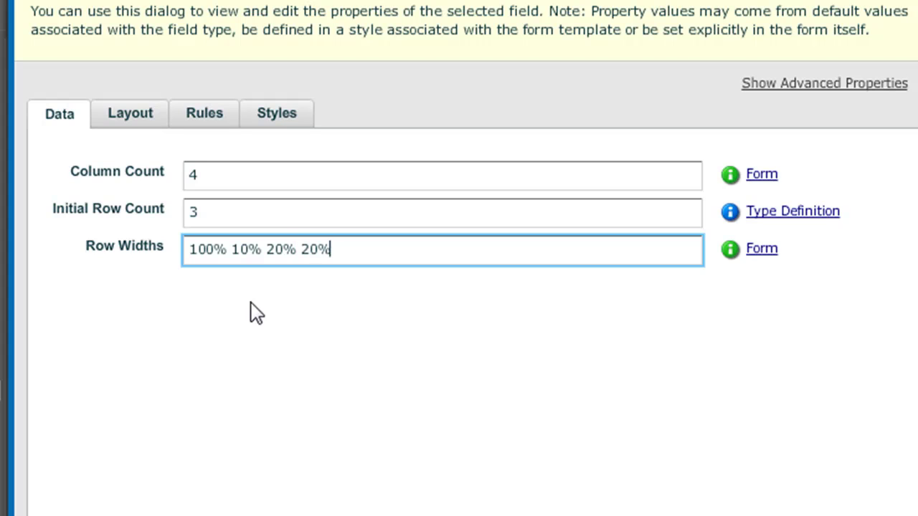
Step: Set the table's Initial Row Count to 6 and save its properties
double_click(218, 209)
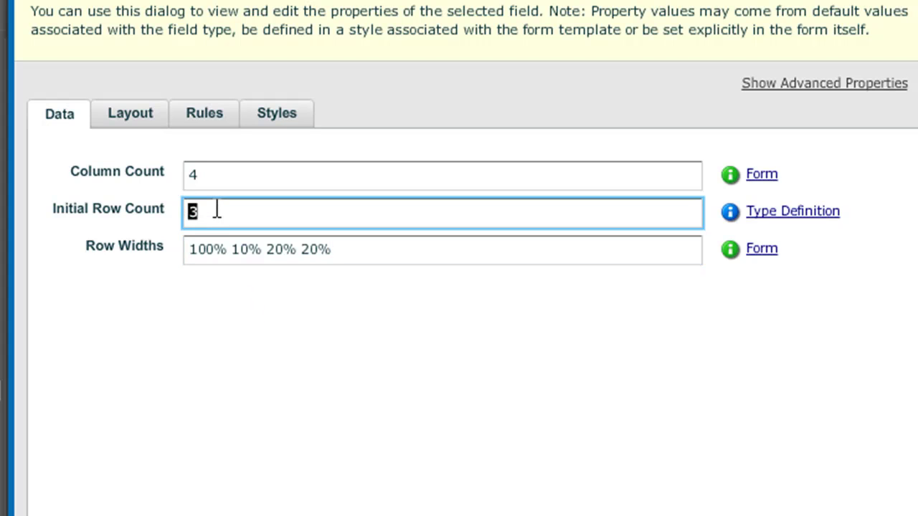
type("6")
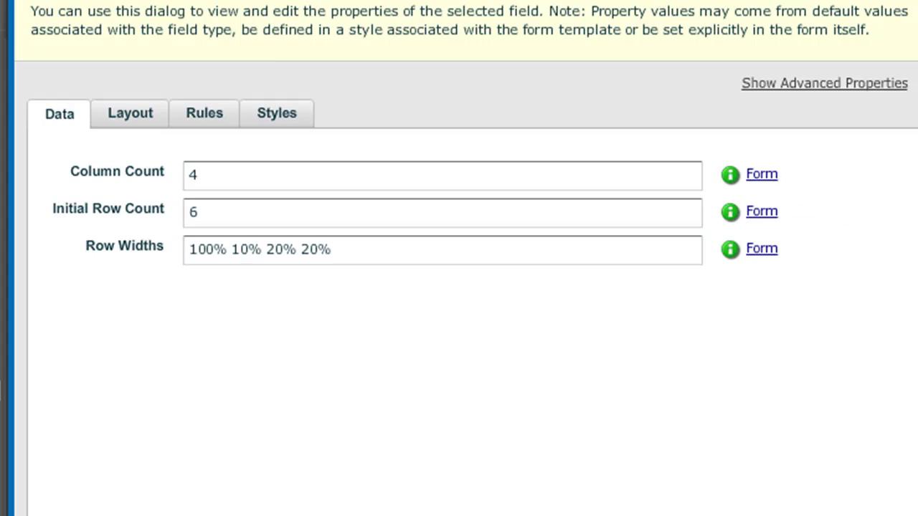
key("Return")
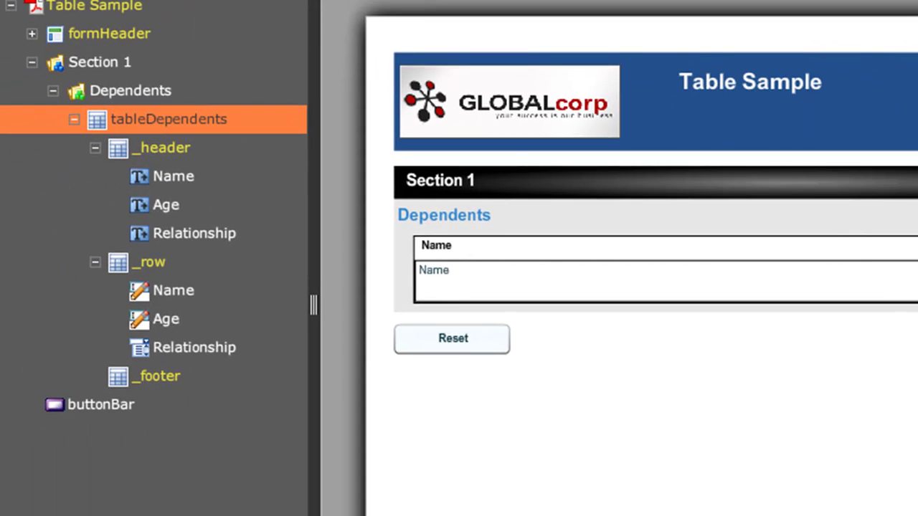
Step: Add a Plain Text heading labelled Action to the table's _header
left_click_drag(917, 286, 179, 146)
type("Action")
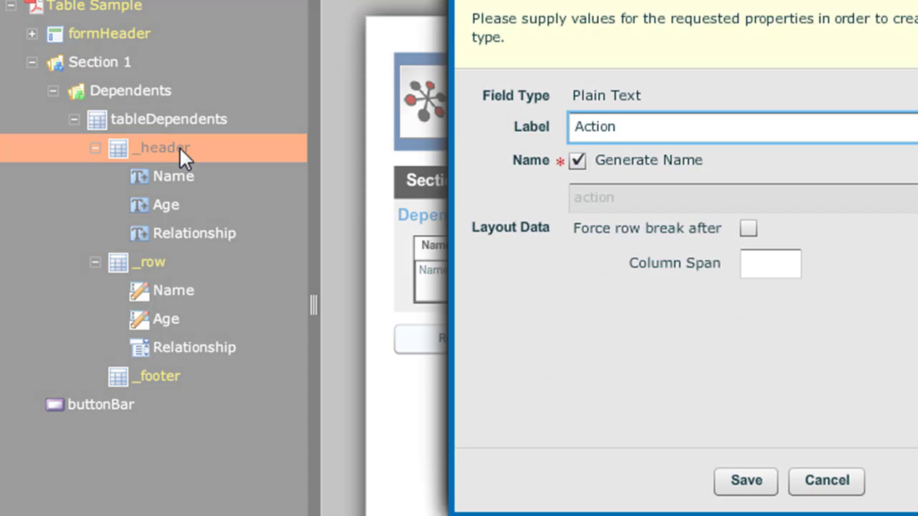
left_click(741, 482)
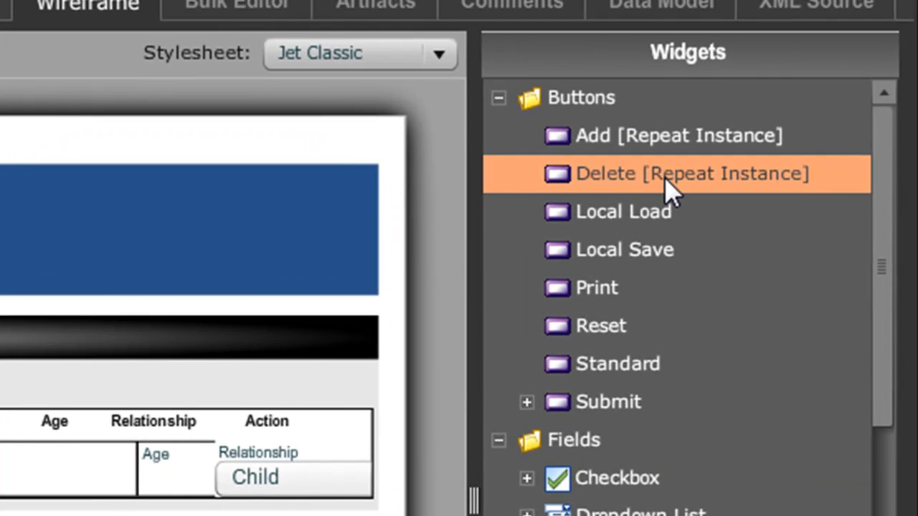
Step: Add a Delete [Repeat Instance] button labelled Delete after Relationship in _row, with _row as its linked repeatable content
left_click_drag(668, 188, 71, 370)
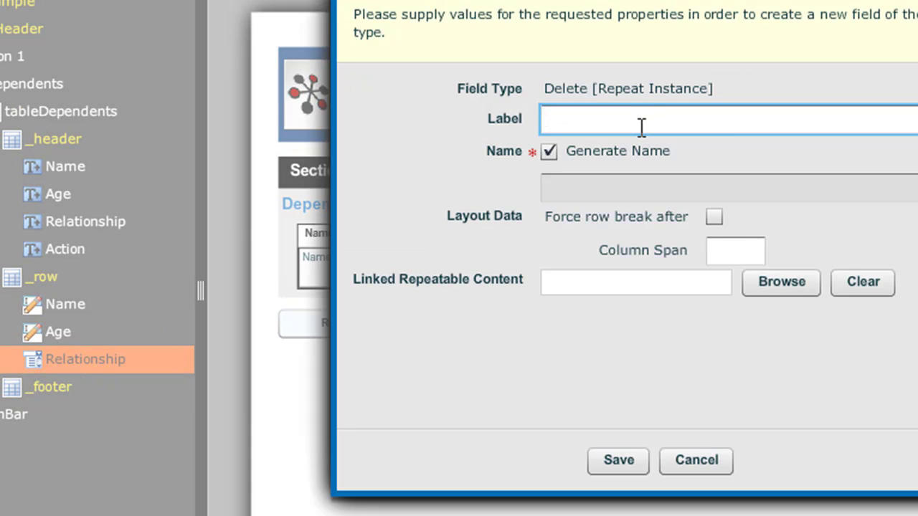
type("Delete")
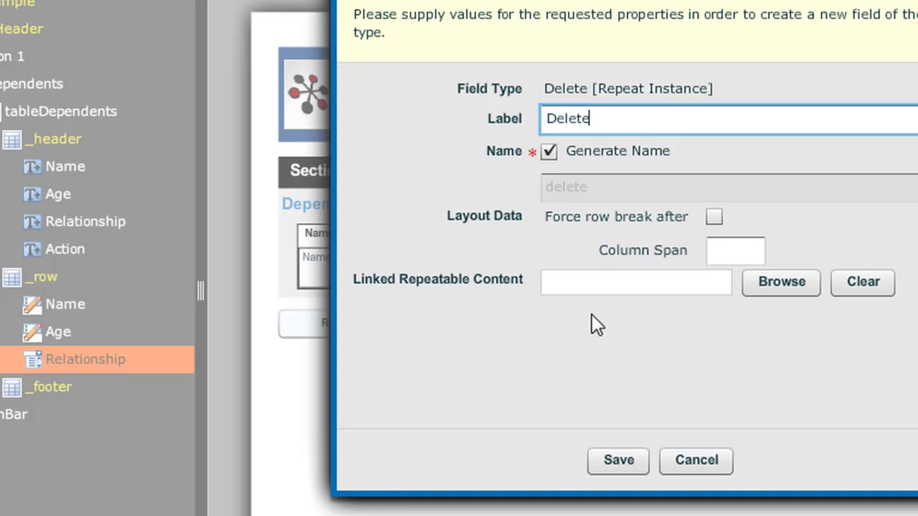
left_click(599, 286)
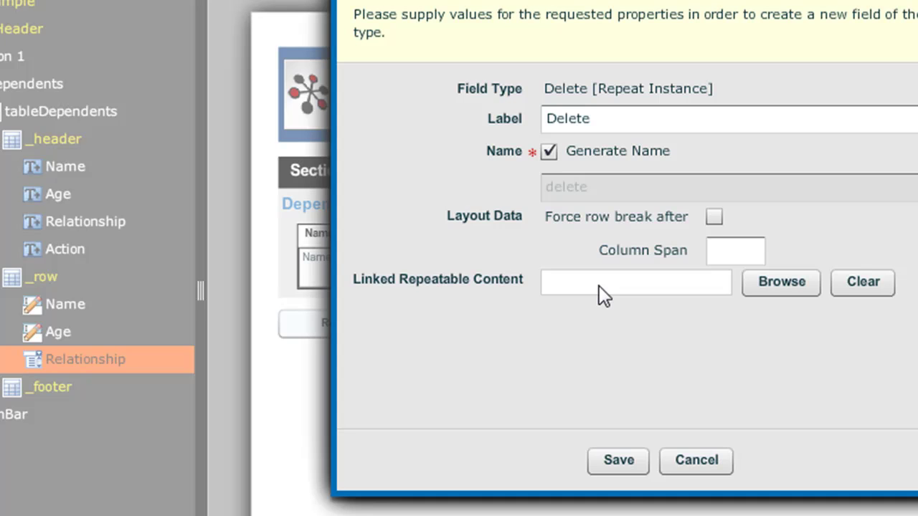
left_click(785, 281)
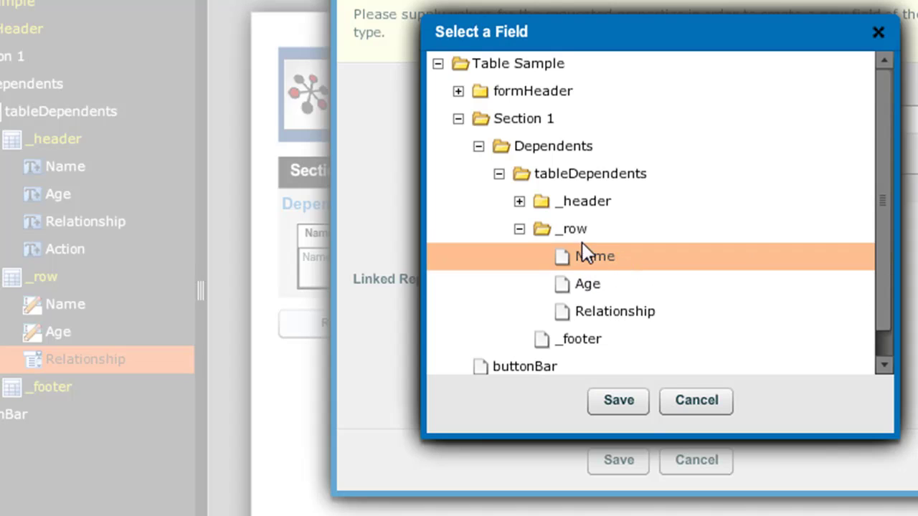
left_click(574, 231)
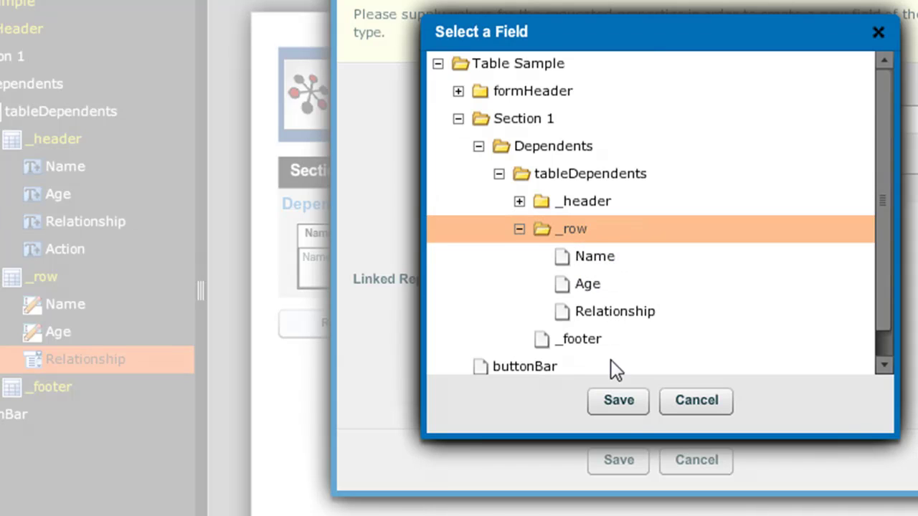
left_click(609, 399)
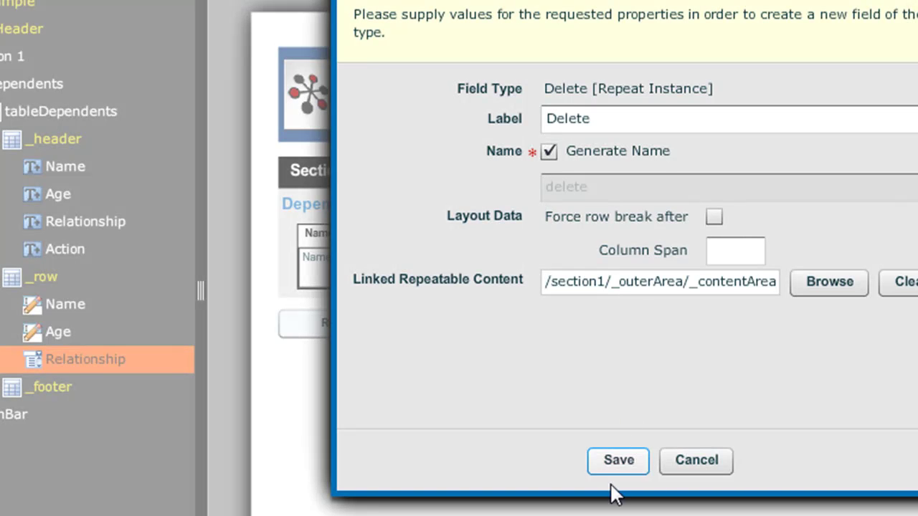
left_click(608, 462)
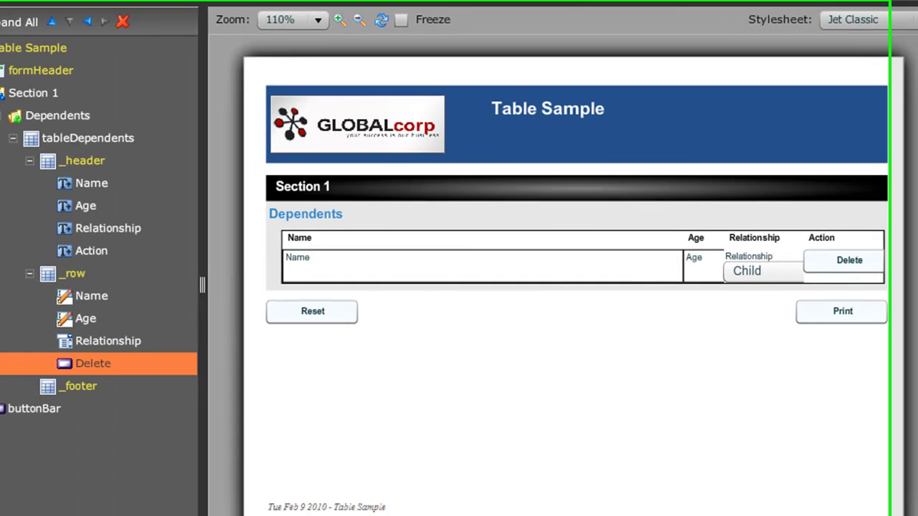
Step: Add an Add [Repeat Instance] button labelled Add Dependent to the Dependents block, with the table's _row as its linked repeatable content
left_click_drag(744, 119, 111, 115)
type("Add Depe")
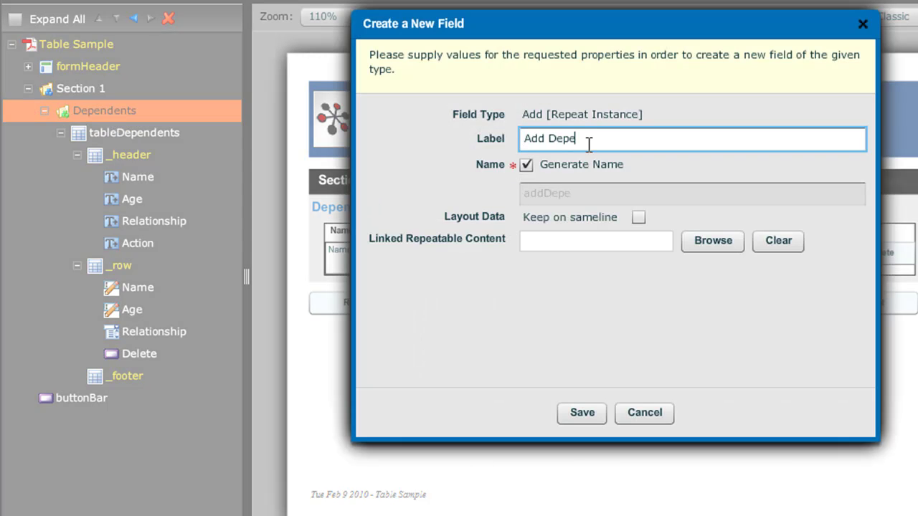
type("ndent")
left_click(720, 244)
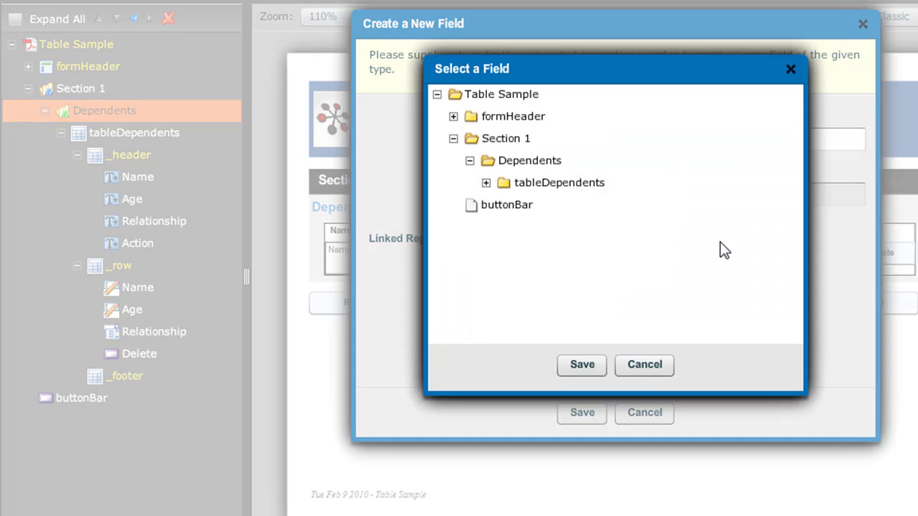
left_click(486, 182)
left_click(531, 228)
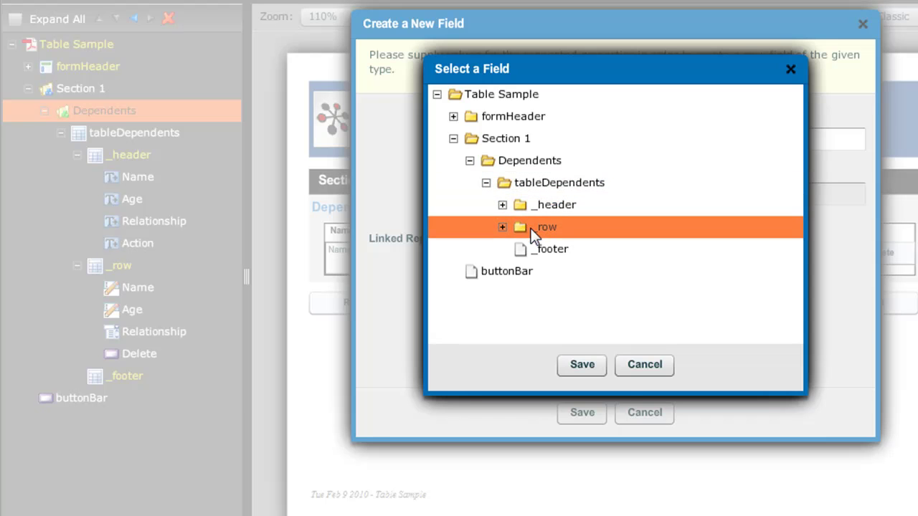
left_click(584, 365)
left_click(578, 406)
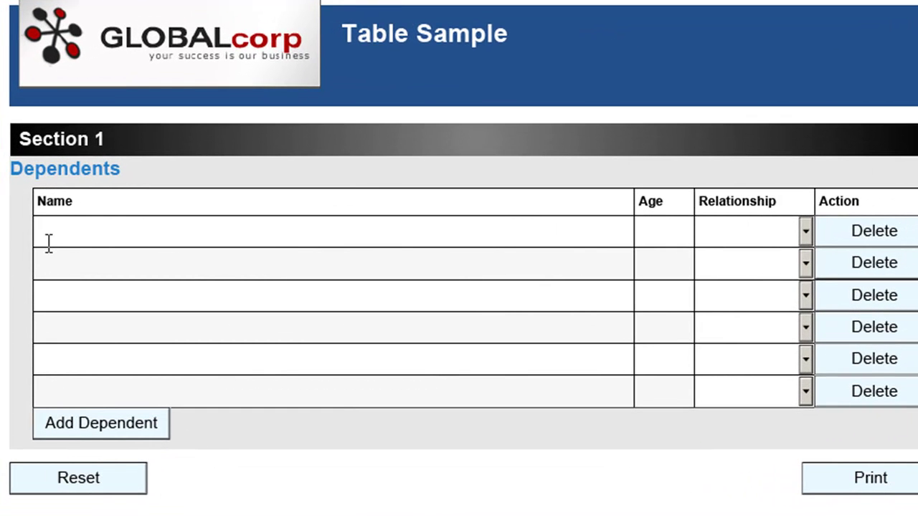
Step: Check the Name, Age and Relationship cells in the rows of the rendered Dependents table
left_click(42, 231)
left_click(657, 232)
left_click(737, 236)
left_click(57, 229)
left_click(47, 329)
left_click(53, 359)
left_click(54, 400)
Step: Test the rendered table's row buttons by deleting the first row three times and adding two dependent rows
left_click(863, 233)
left_click(863, 233)
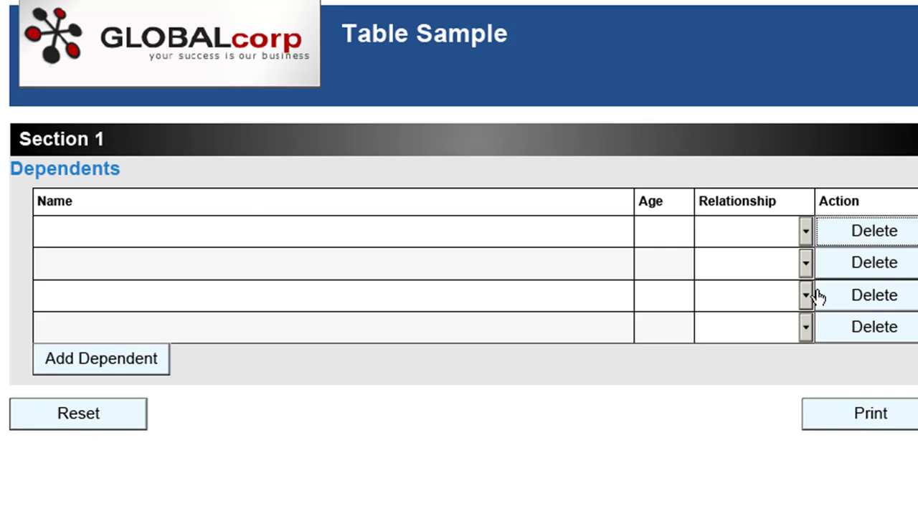
left_click(63, 234)
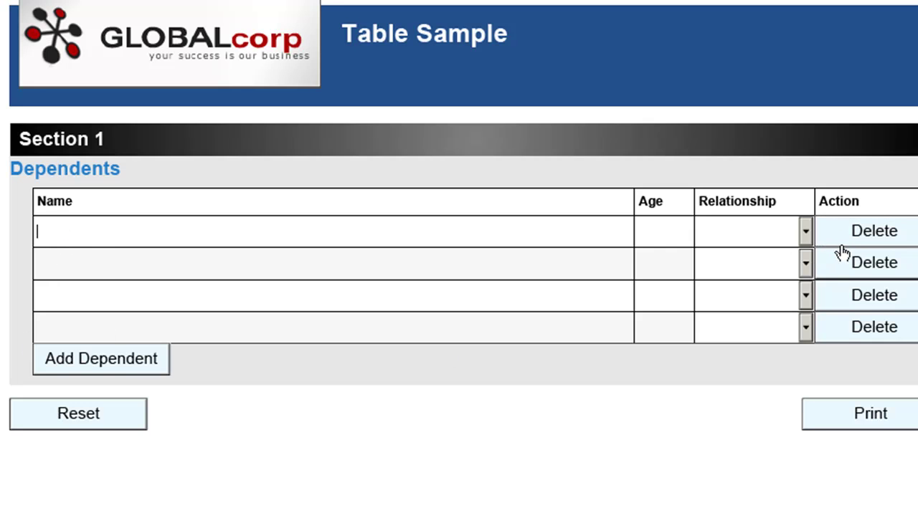
left_click(880, 239)
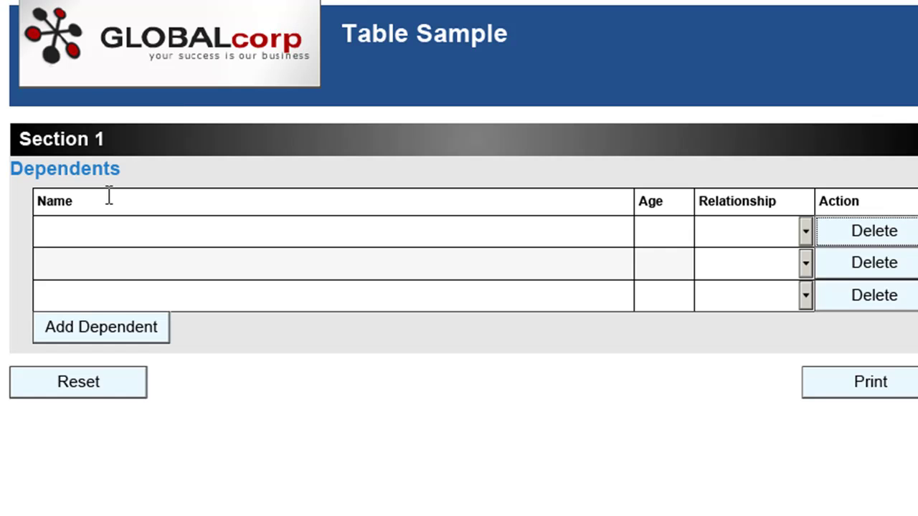
left_click(89, 331)
left_click(88, 362)
Step: Fill the first row of the rendered table with the dependent's name, age 12 and relationship Child
left_click(68, 230)
type("Michael")
key("Tab")
type("12")
key("Tab")
key("c")
key("Tab")
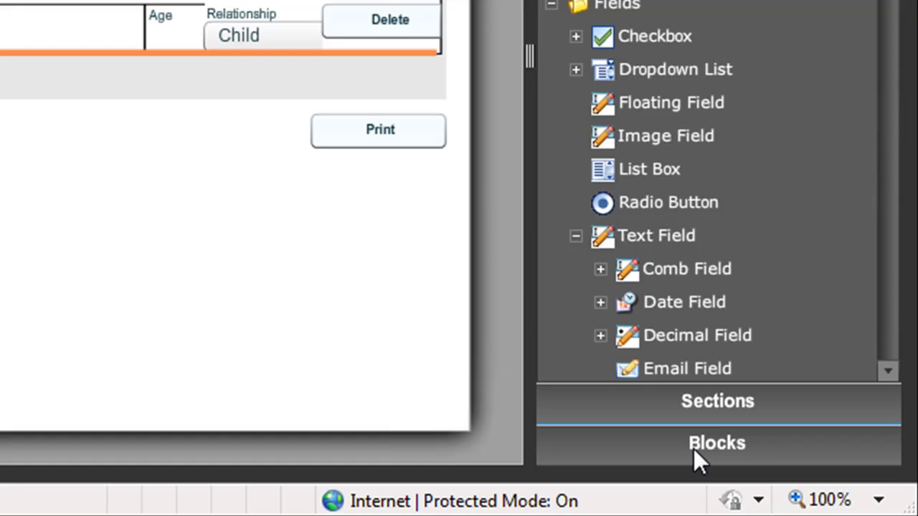
Step: View the Table Row variants among the available blocks
left_click(693, 449)
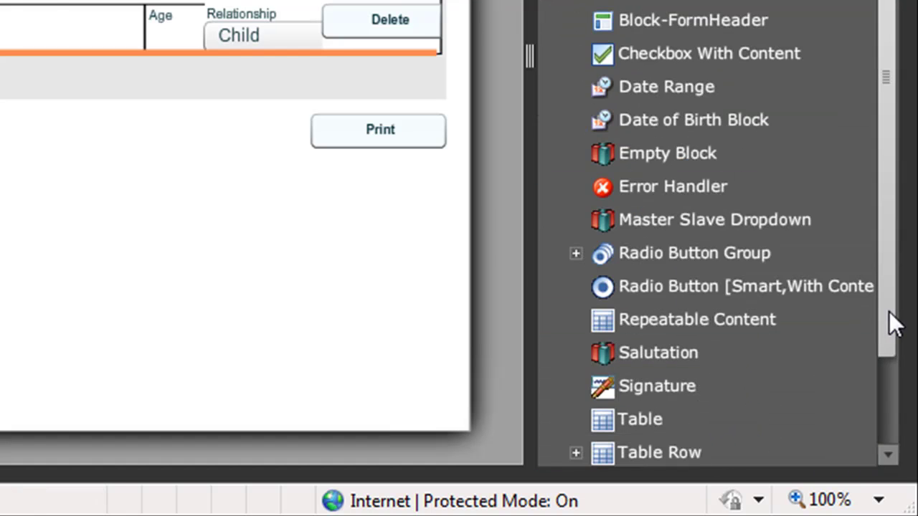
scroll(890, 323, "down", 3)
left_click(577, 352)
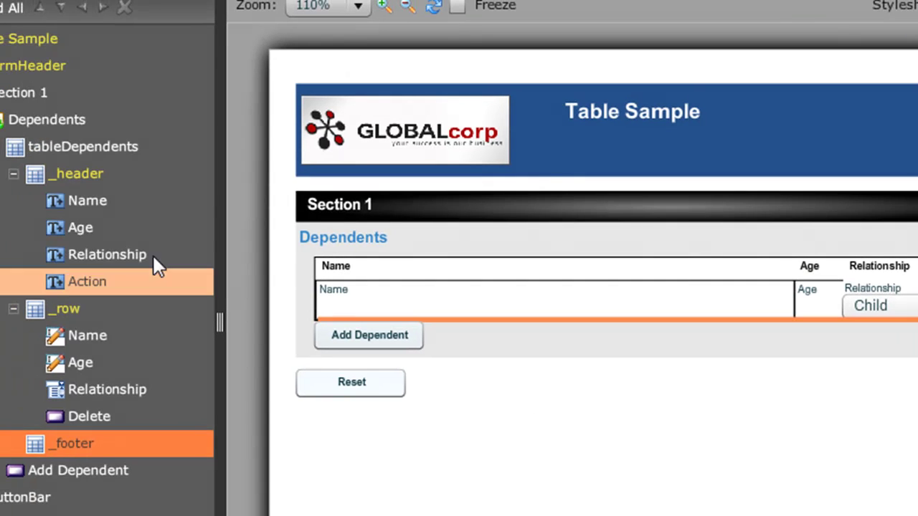
Step: Try a Column Span of 2 in the layout properties of the _header's Name cell, and clear it
left_click(90, 199)
left_click(378, 63)
left_click(548, 149)
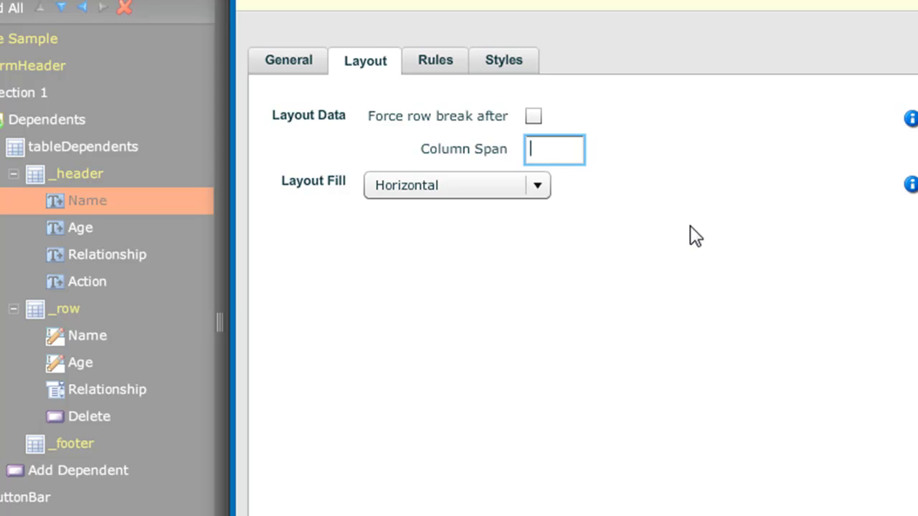
type("2")
key("BackSpace")
key("Return")
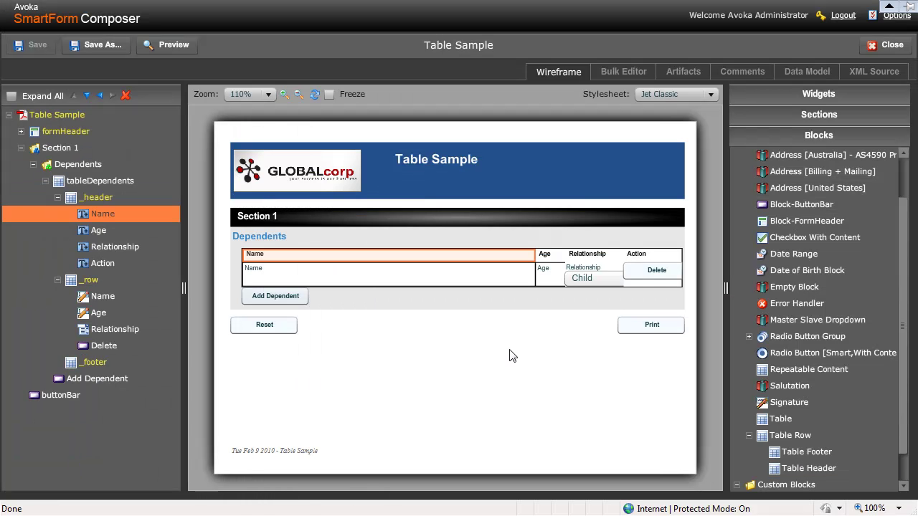